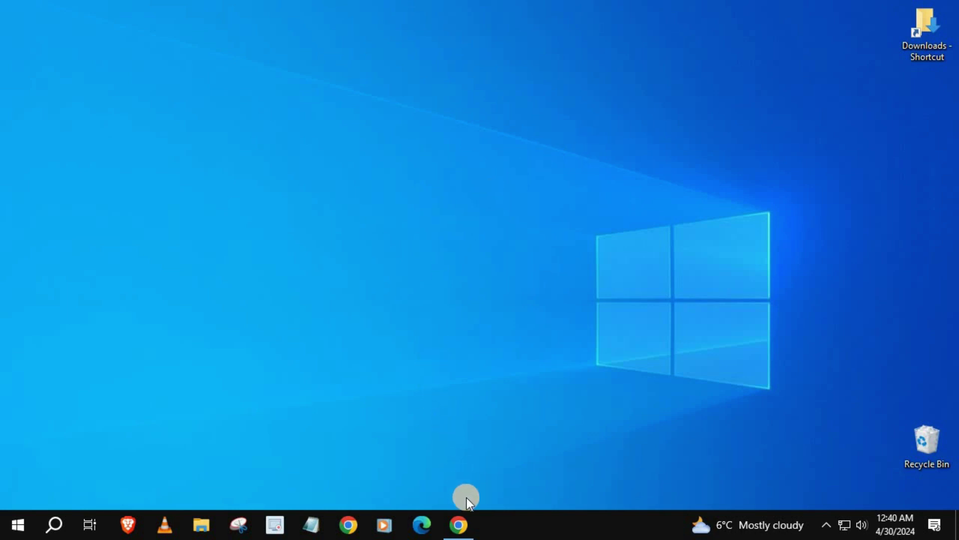
Launch Google Chrome from the taskbar, bringing up Facebook
click(458, 524)
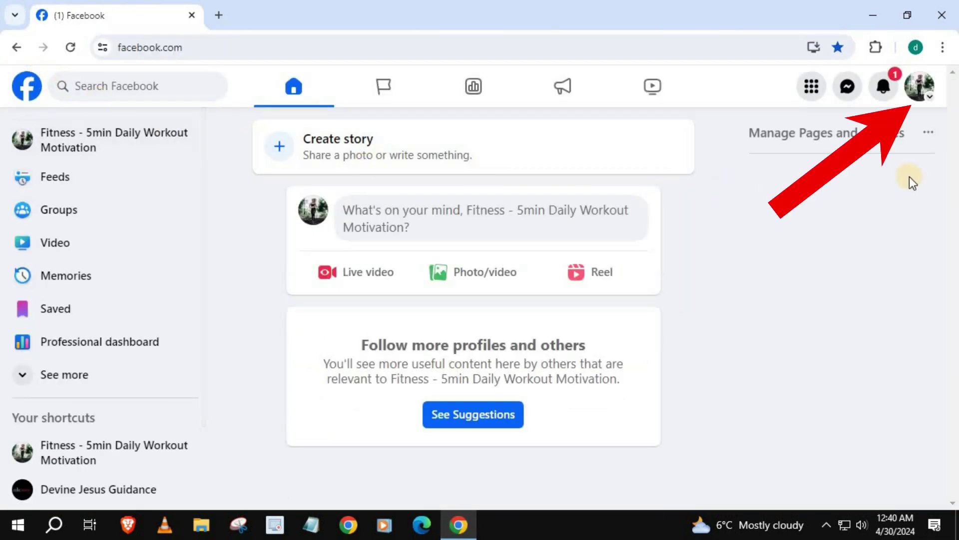
Switch the active account from the Fitness page to the Tony Sorenson profile
click(921, 86)
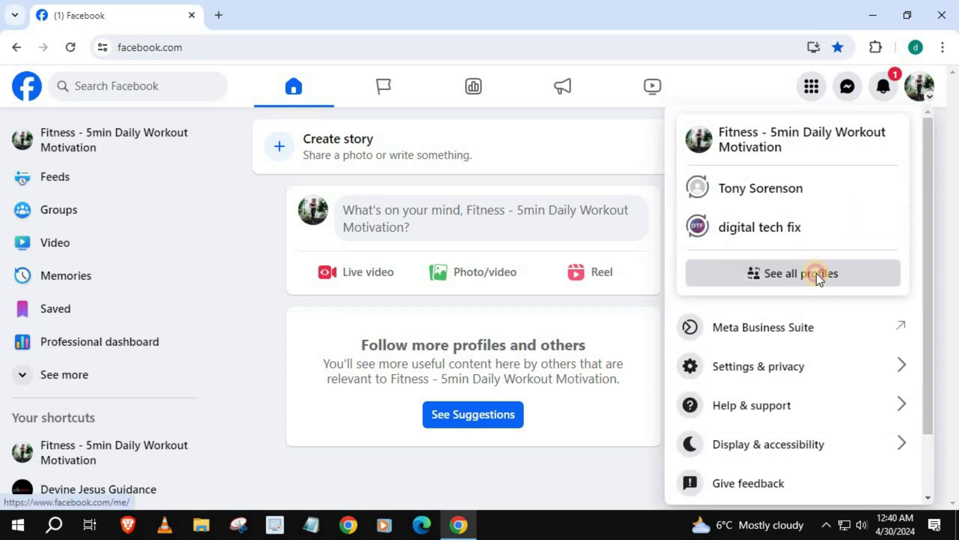
click(816, 274)
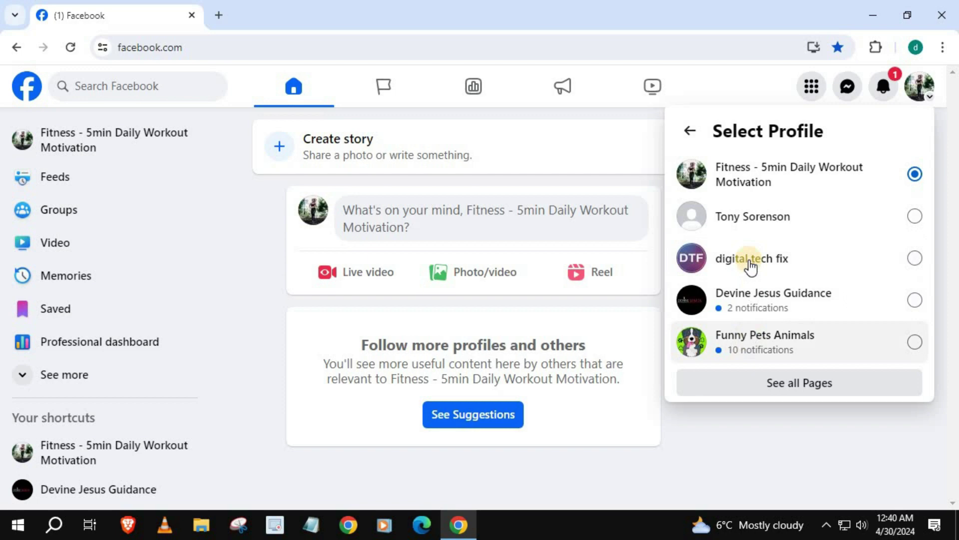
click(745, 216)
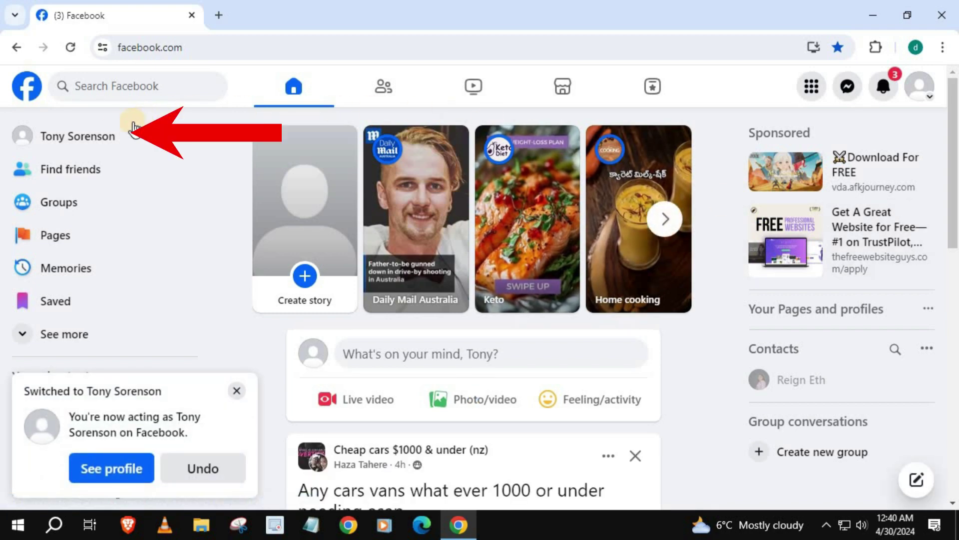
click(57, 134)
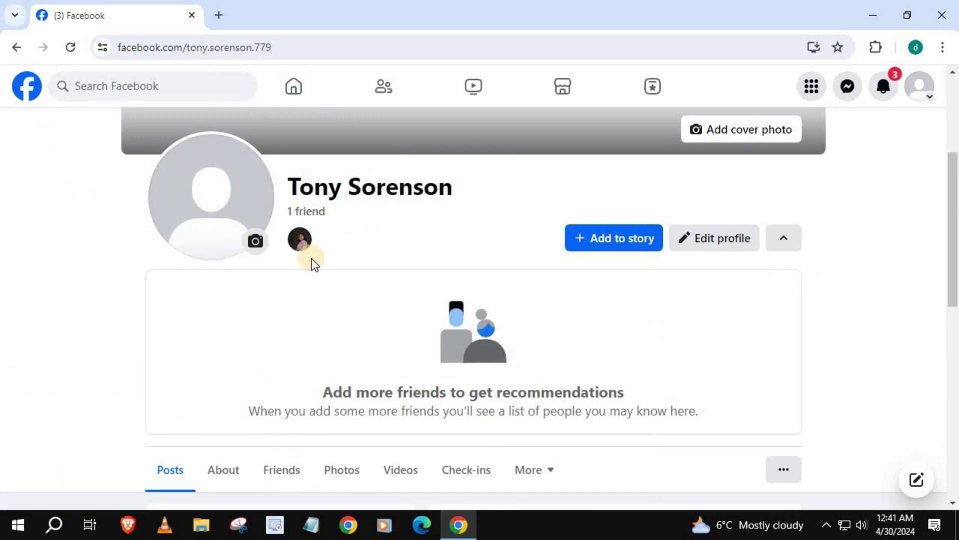
scroll(342, 251, up, 3)
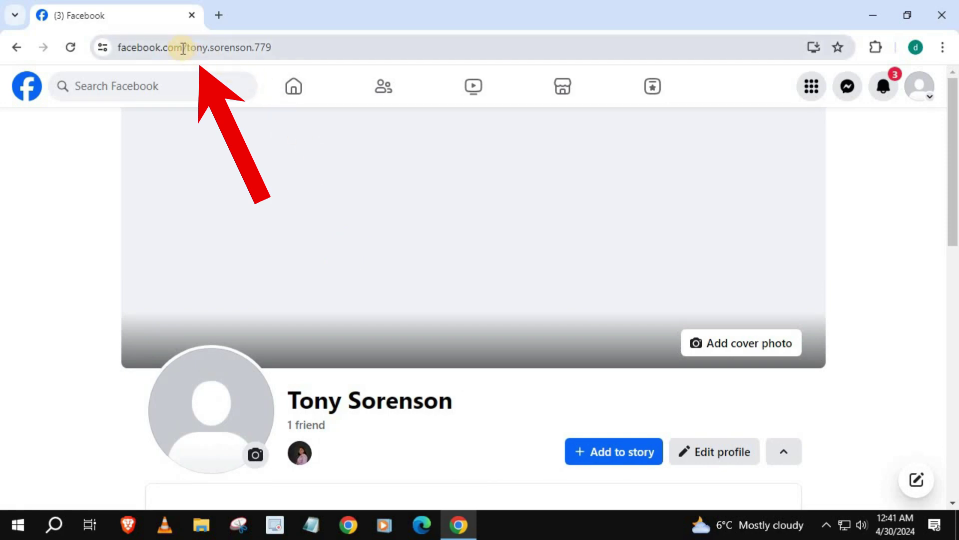
click(184, 49)
right_click(185, 49)
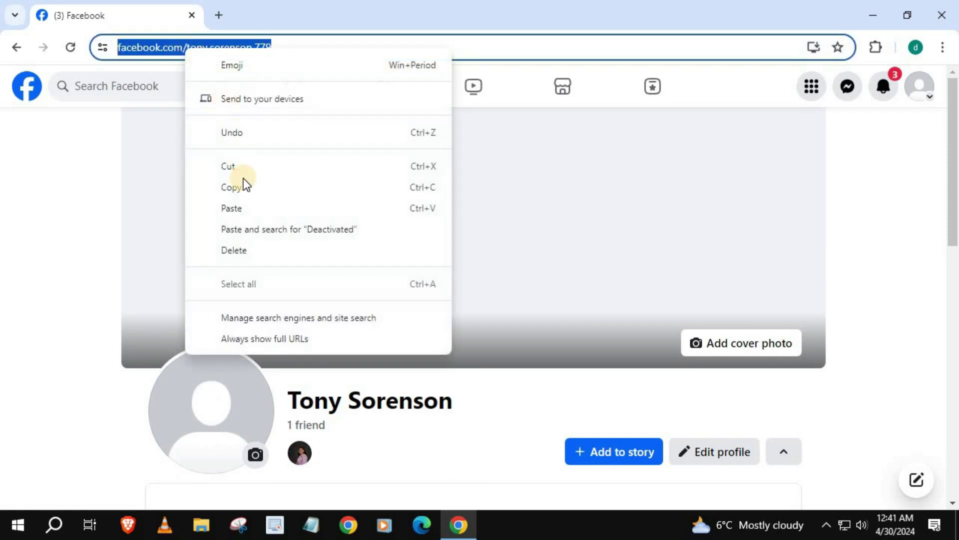
click(236, 187)
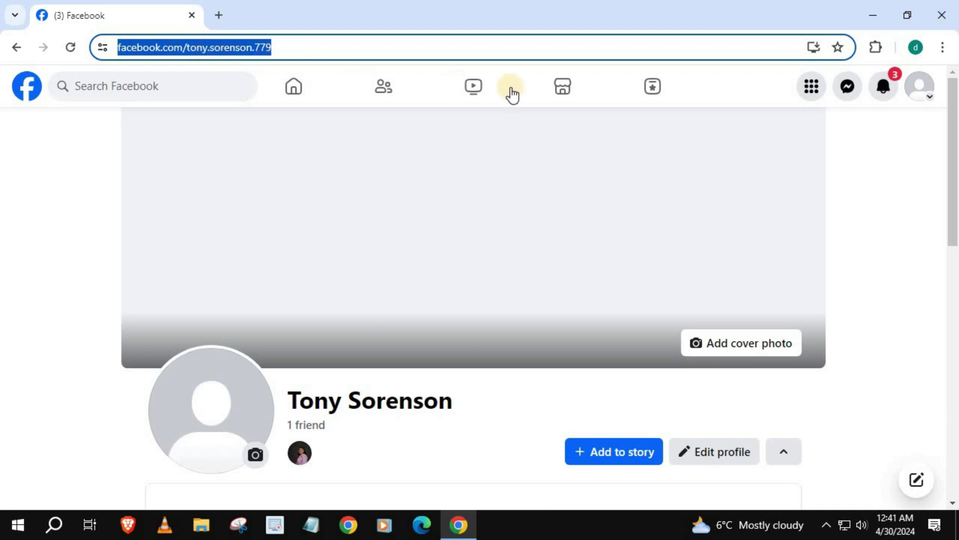
click(943, 47)
click(814, 122)
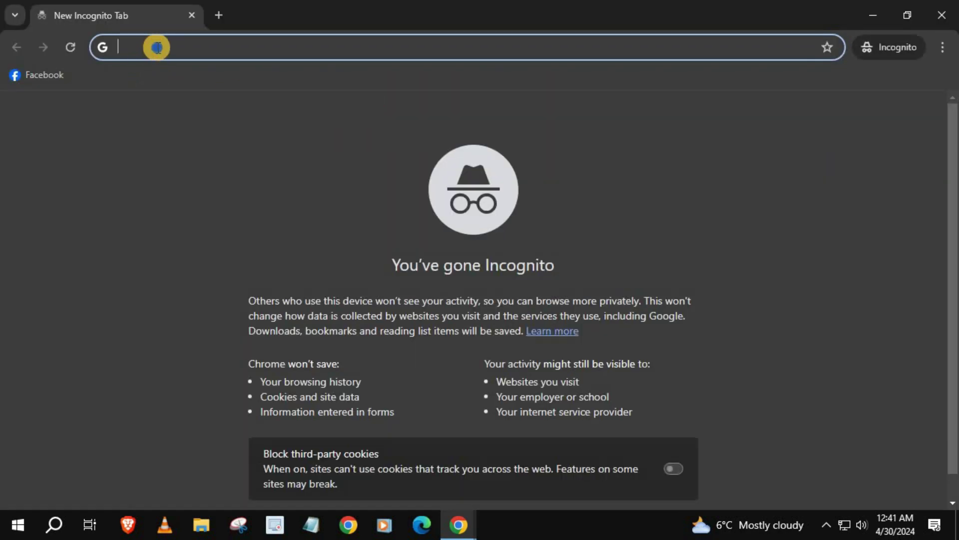
right_click(155, 48)
click(204, 175)
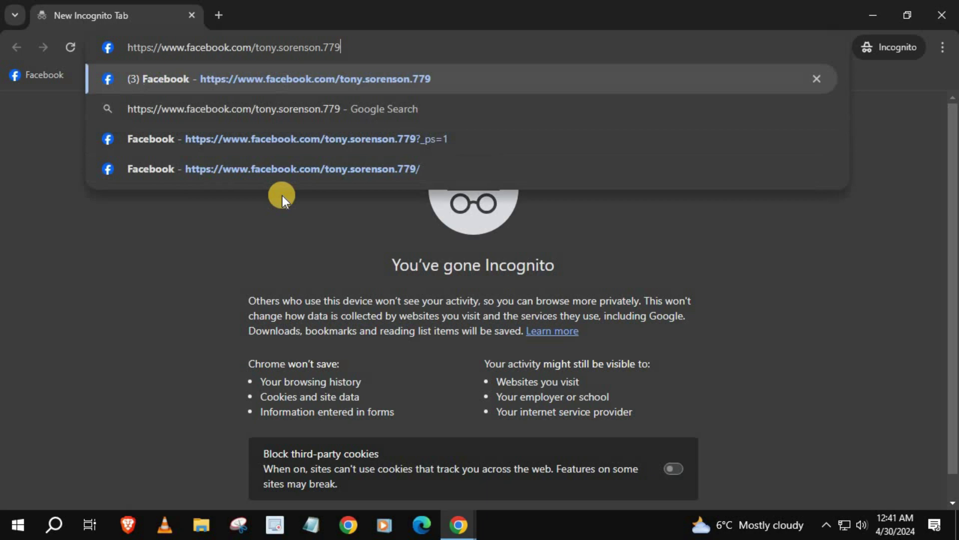
key(Return)
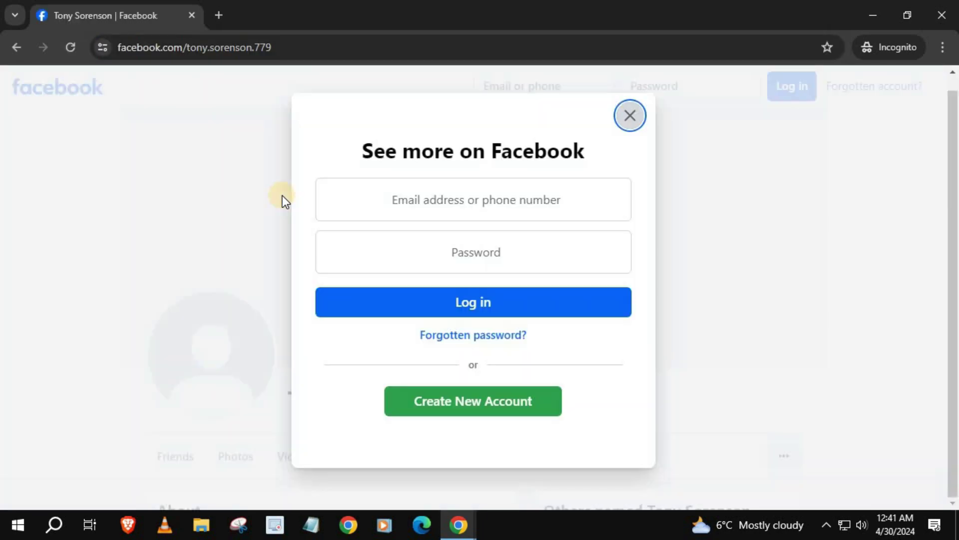
Dismiss the 'See more on Facebook' login prompt over the public profile
click(627, 116)
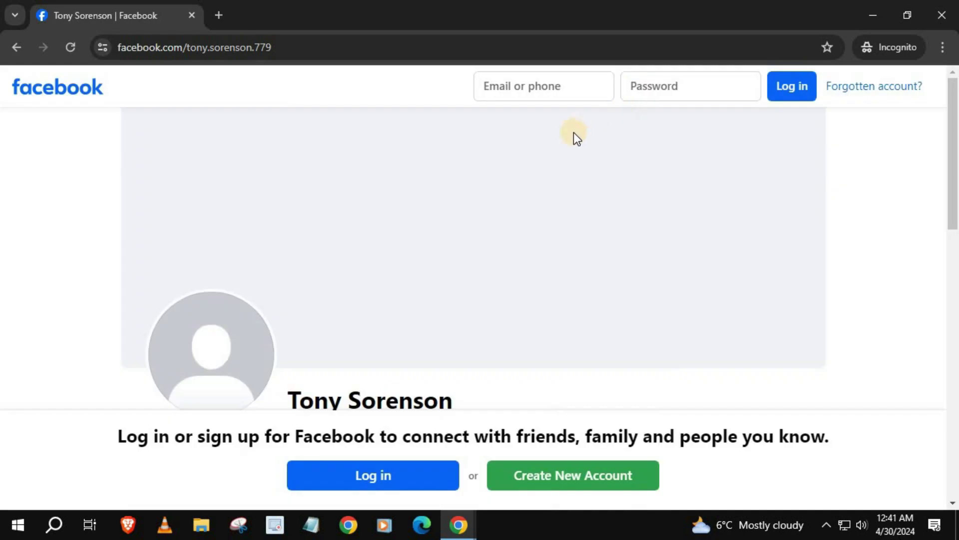
scroll(521, 195, down, 5)
scroll(521, 196, down, 3)
scroll(521, 196, down, 3)
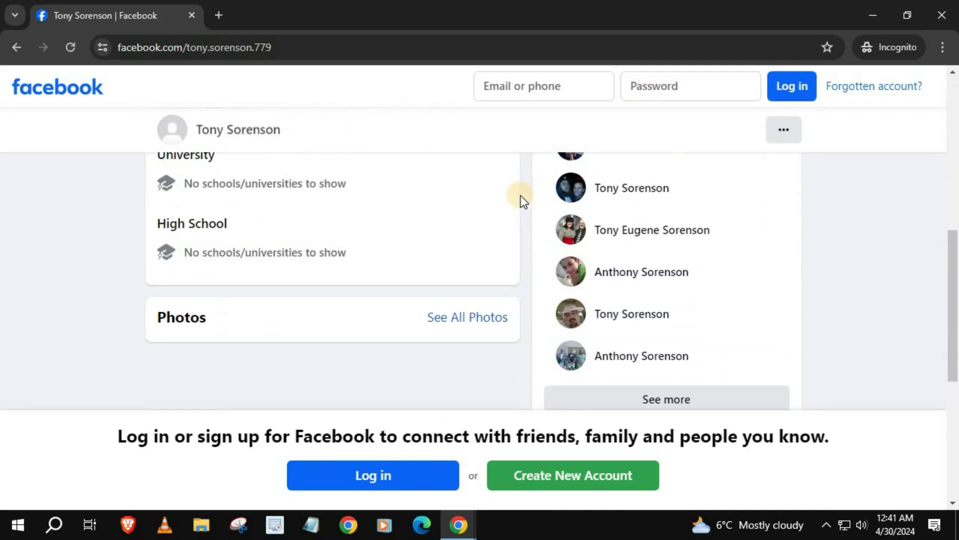
scroll(521, 196, up, 3)
scroll(521, 196, up, 4)
scroll(520, 199, up, 2)
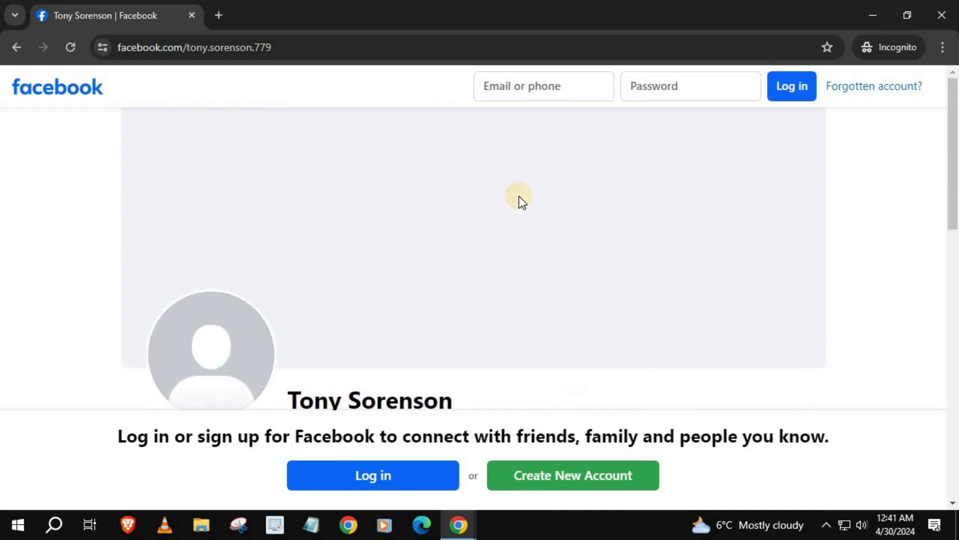
scroll(520, 199, down, 1)
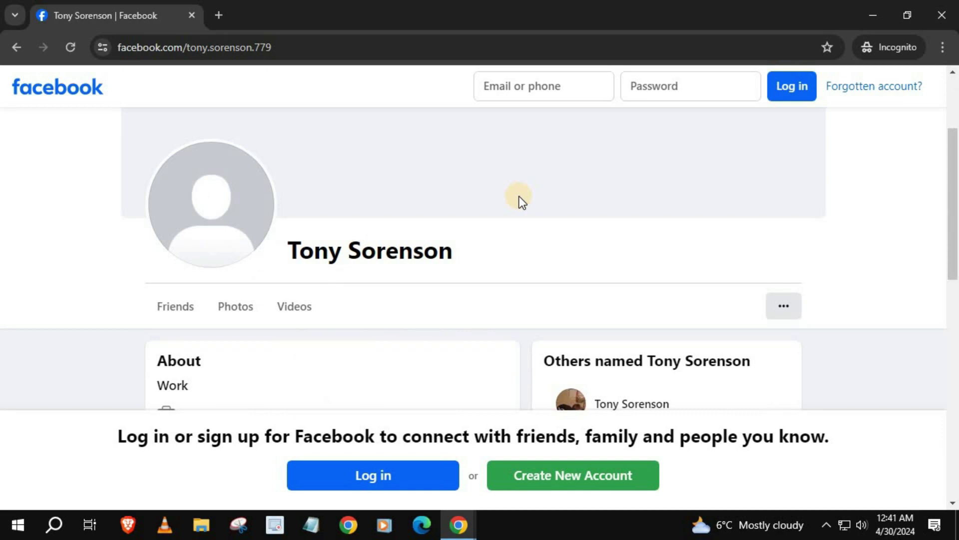